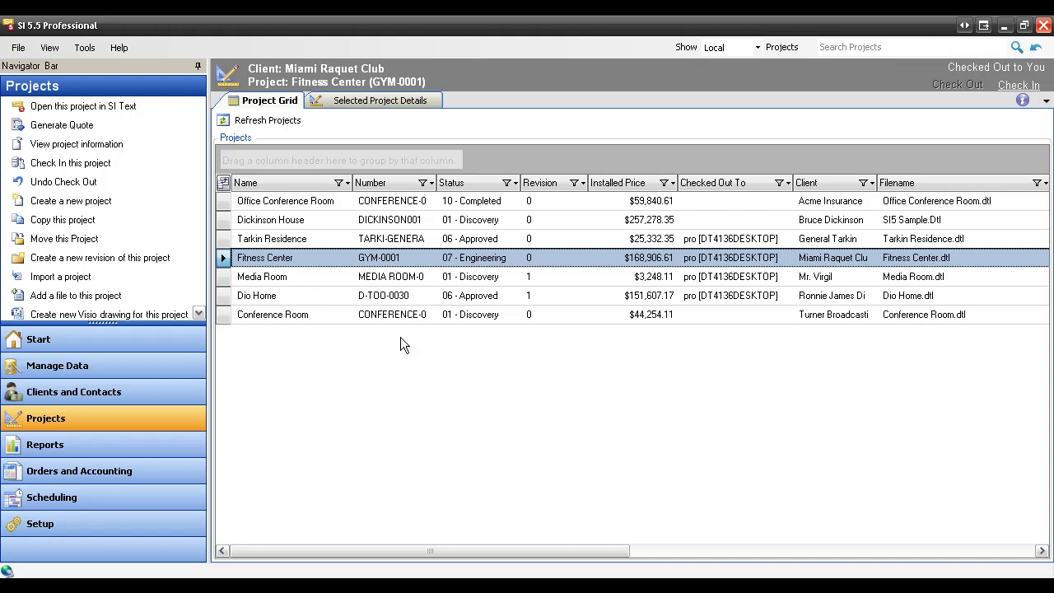
# Create a new revision of the Fitness Center project with the filename Fitness Center (Rev 0).
pyautogui.rightClick(466, 258)
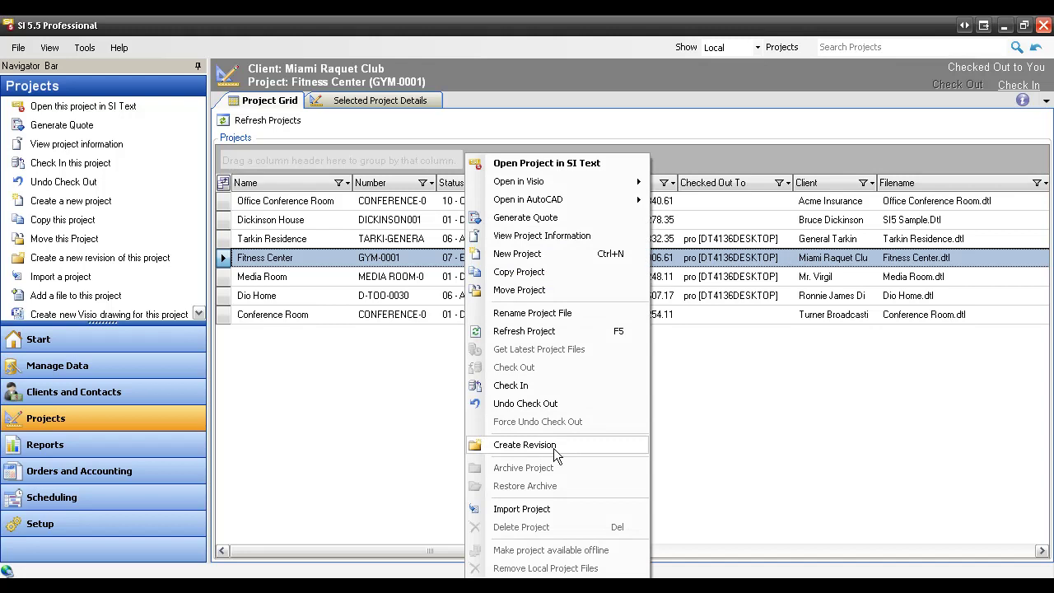
pyautogui.click(364, 358)
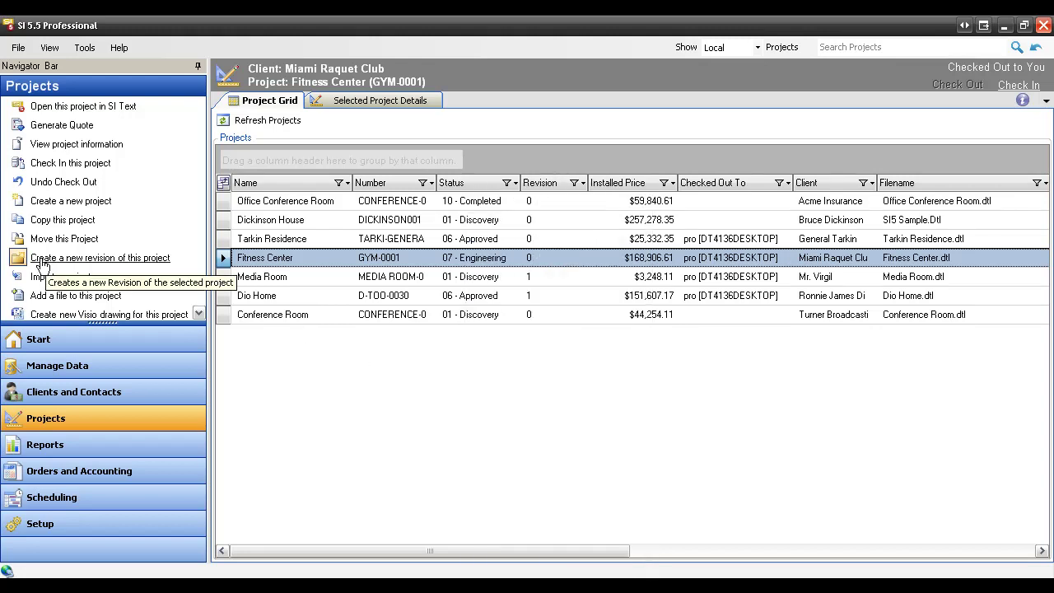
pyautogui.click(117, 259)
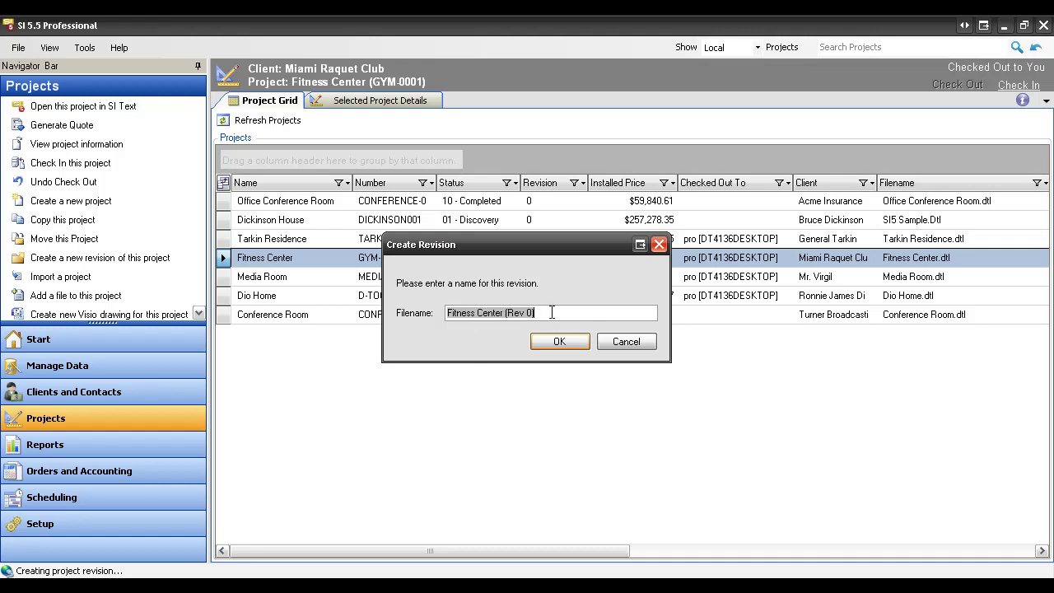
pyautogui.moveTo(547, 243); pyautogui.dragTo(554, 296)
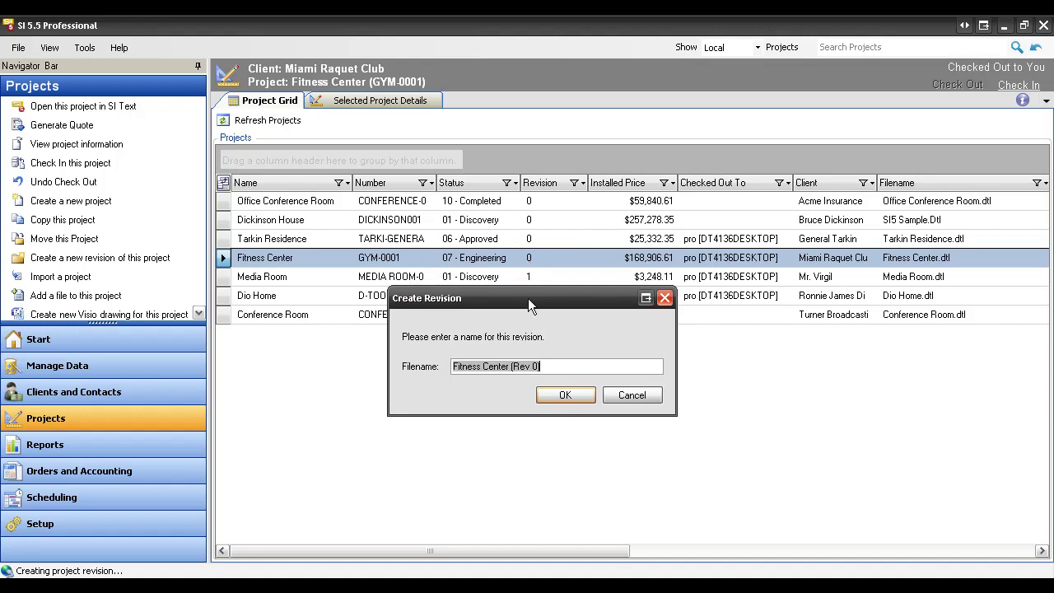
pyautogui.moveTo(542, 303); pyautogui.dragTo(529, 224)
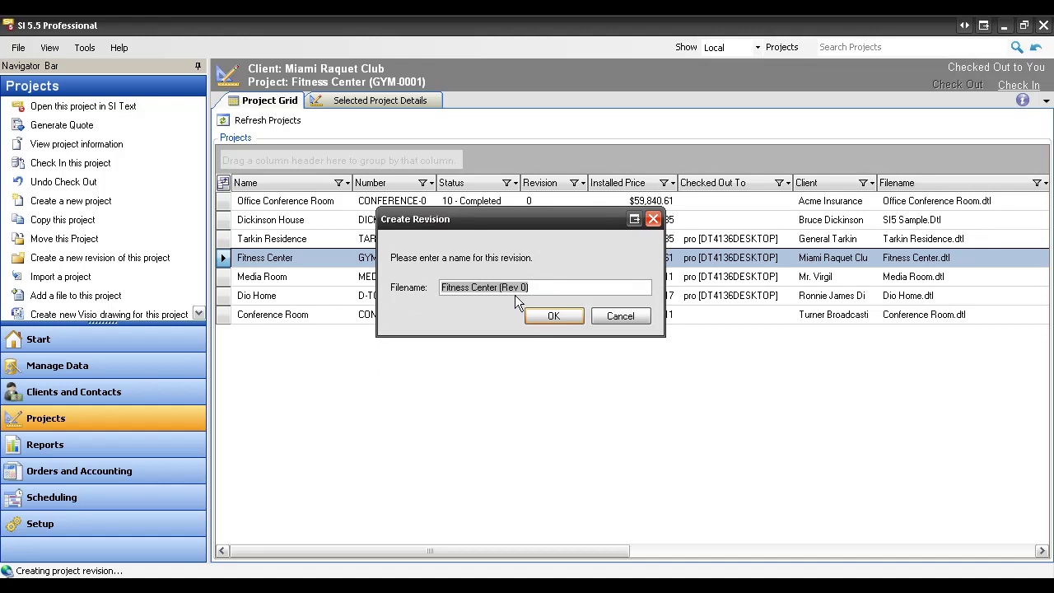
pyautogui.moveTo(521, 219); pyautogui.dragTo(516, 228)
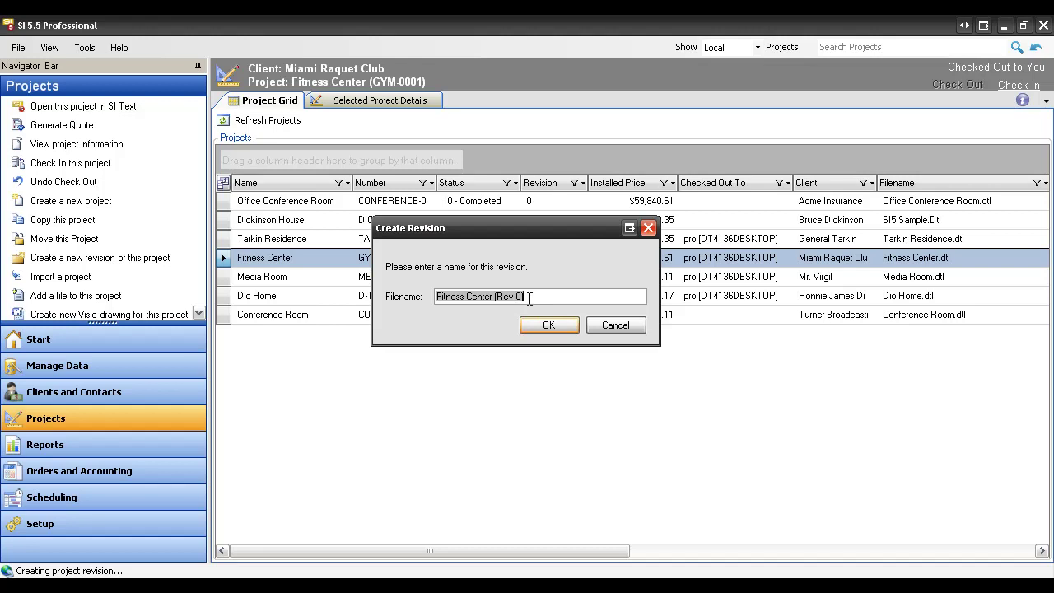
pyautogui.moveTo(471, 232); pyautogui.dragTo(475, 246)
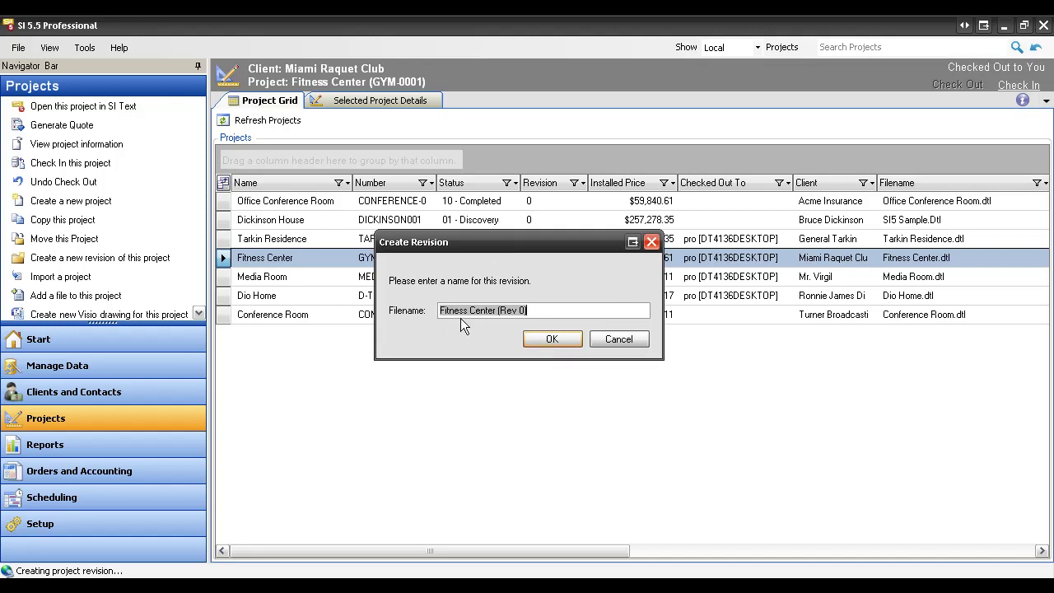
pyautogui.click(551, 339)
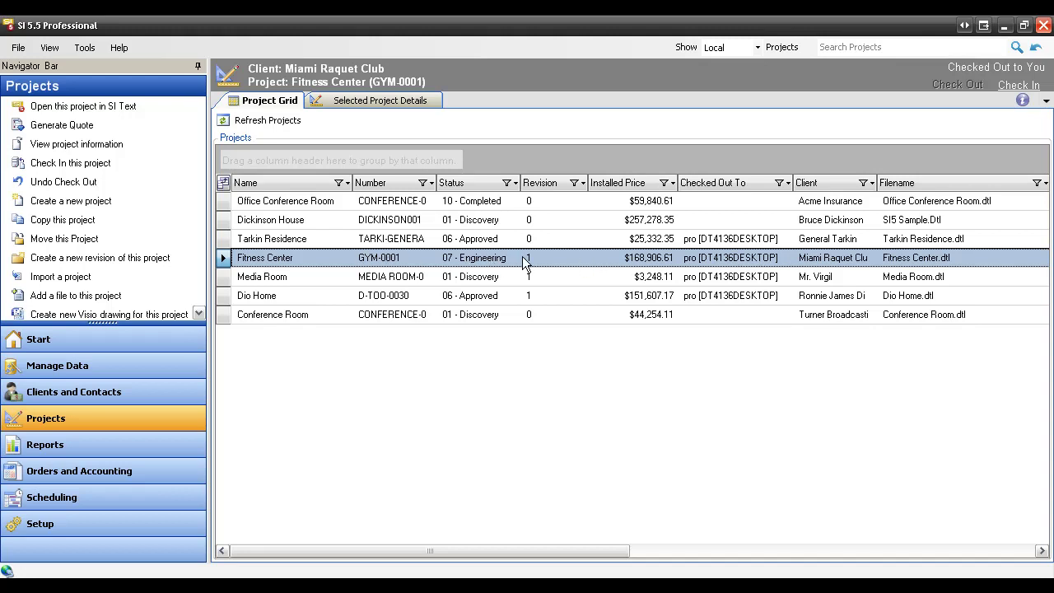
# Check the list of revisions in the Fitness Center project's details.
pyautogui.click(378, 102)
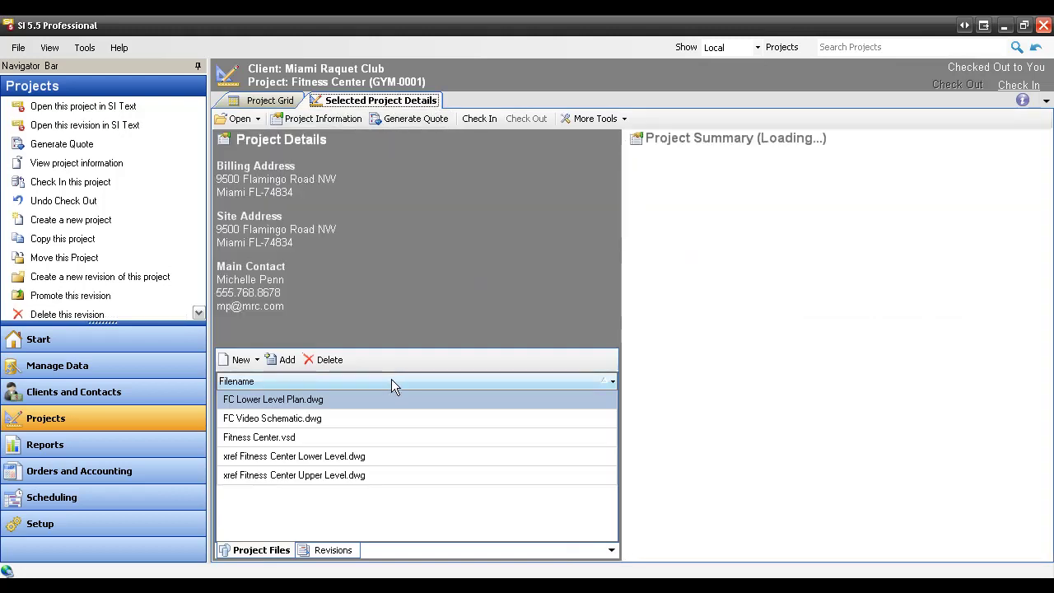
pyautogui.click(334, 552)
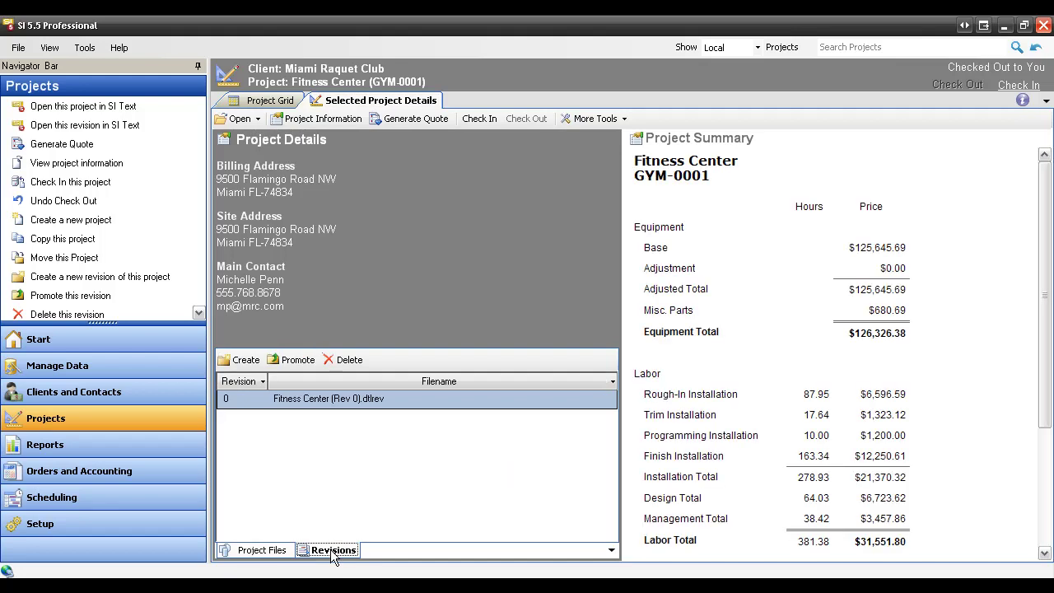
pyautogui.click(372, 404)
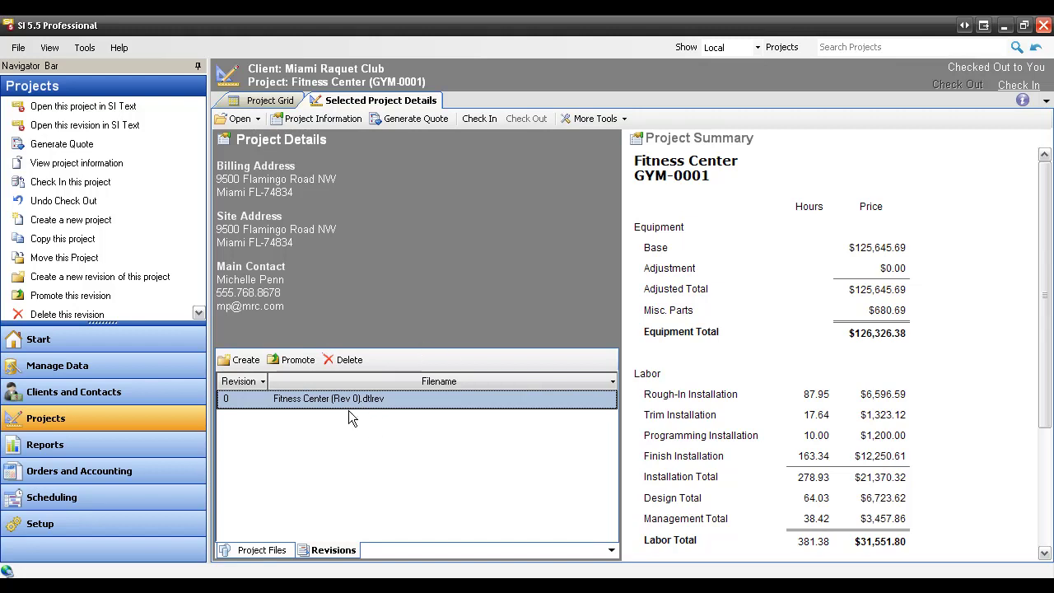
# Return to the project grid, then open the Fitness Center project in SI Text and maximize its window.
pyautogui.click(270, 100)
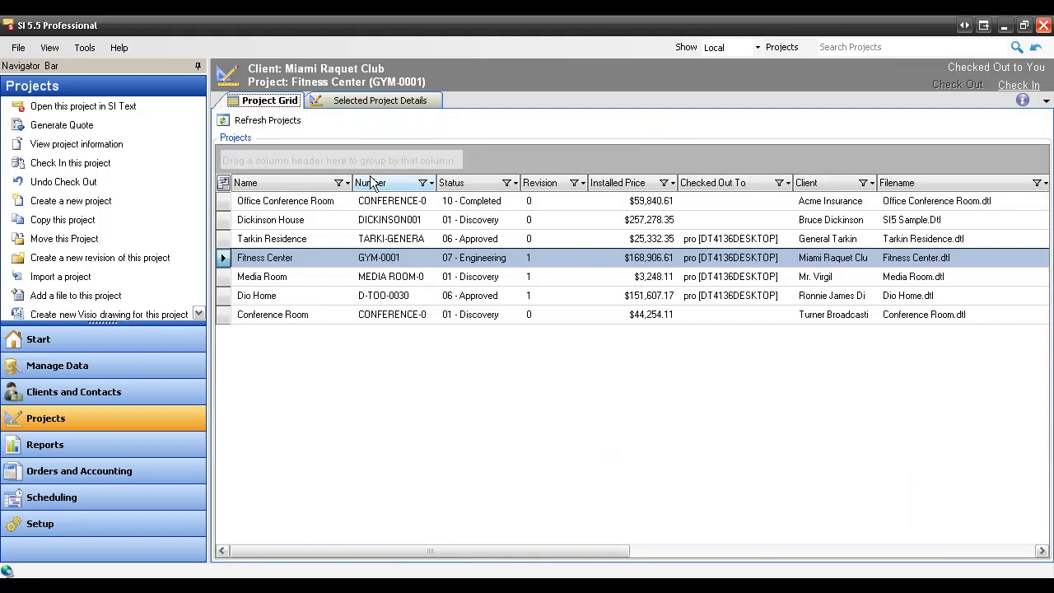
pyautogui.doubleClick(482, 256)
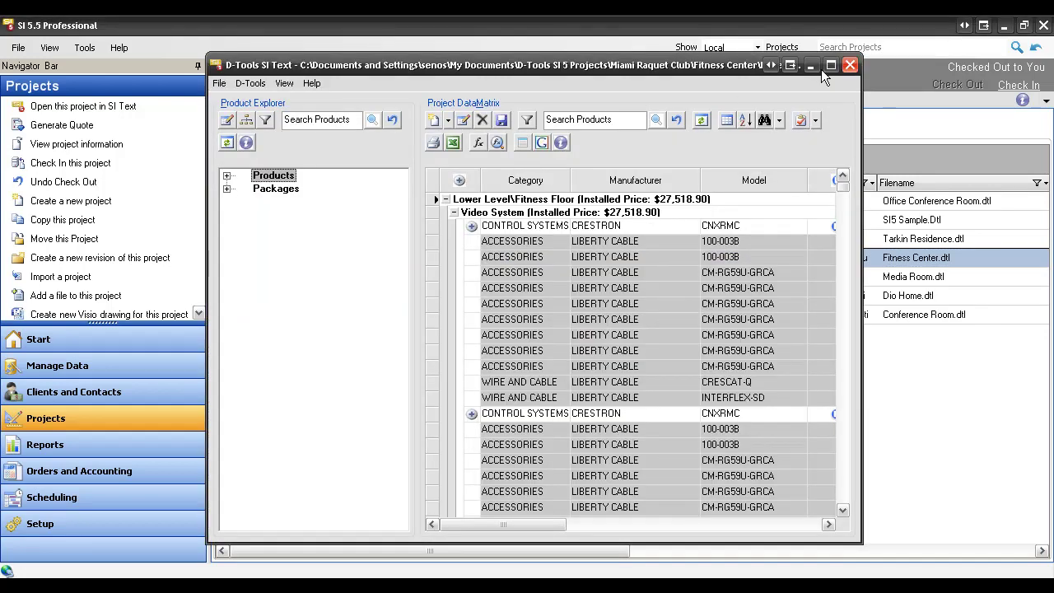
pyautogui.click(830, 66)
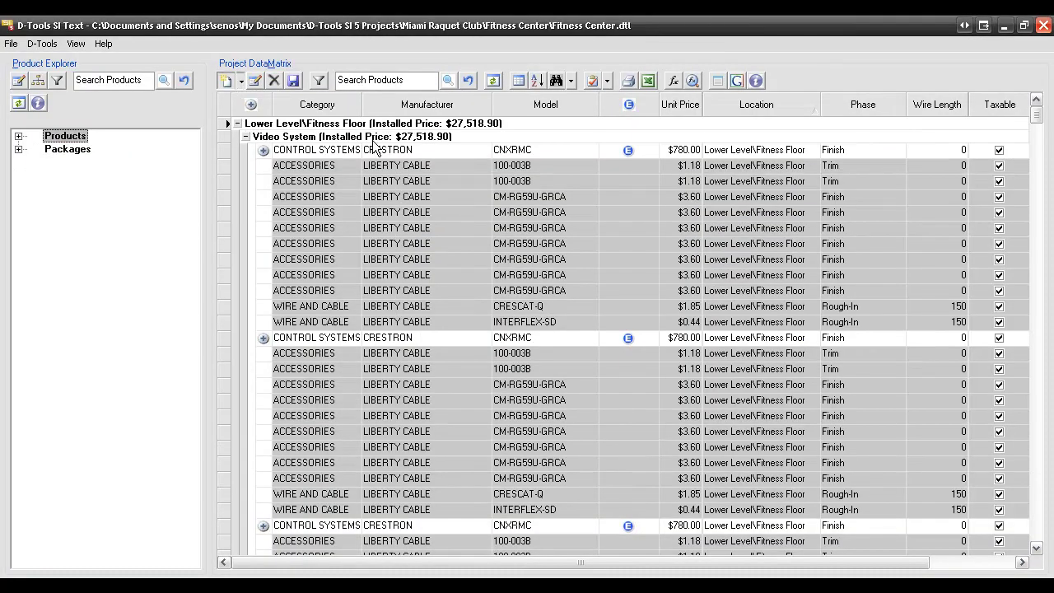
# Start adding a product, filtering the catalog by manufacturer CRESTRON and category DISTRIBUTED AUDIO.
pyautogui.press('Insert')
pyautogui.click(440, 145)
pyautogui.moveTo(438, 149)
pyautogui.mouseDown()
pyautogui.moveTo(438, 171)
pyautogui.moveTo(437, 161)
pyautogui.mouseUp()
pyautogui.click(216, 211)
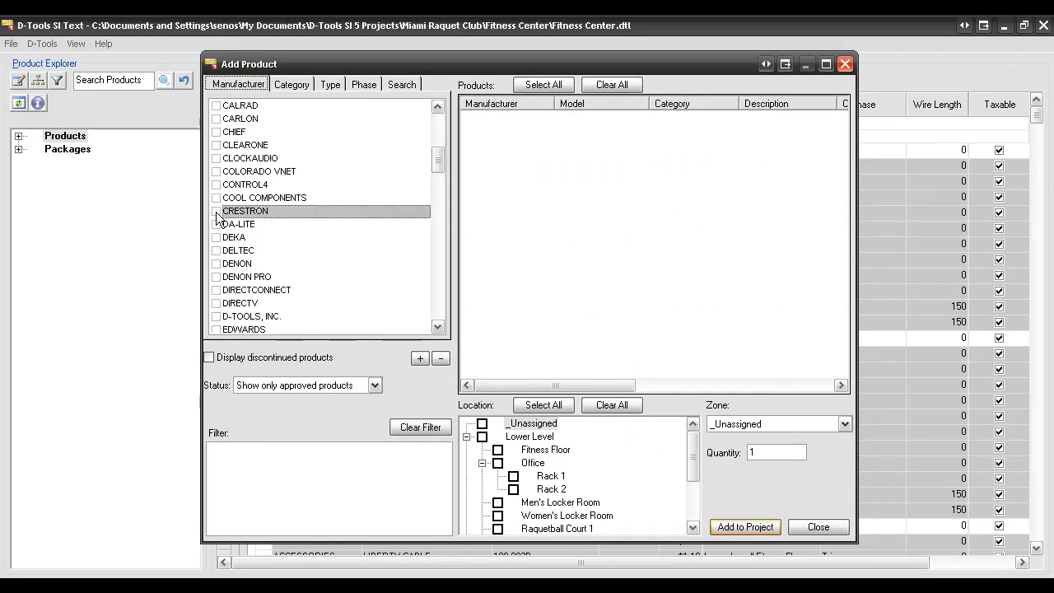
pyautogui.click(292, 84)
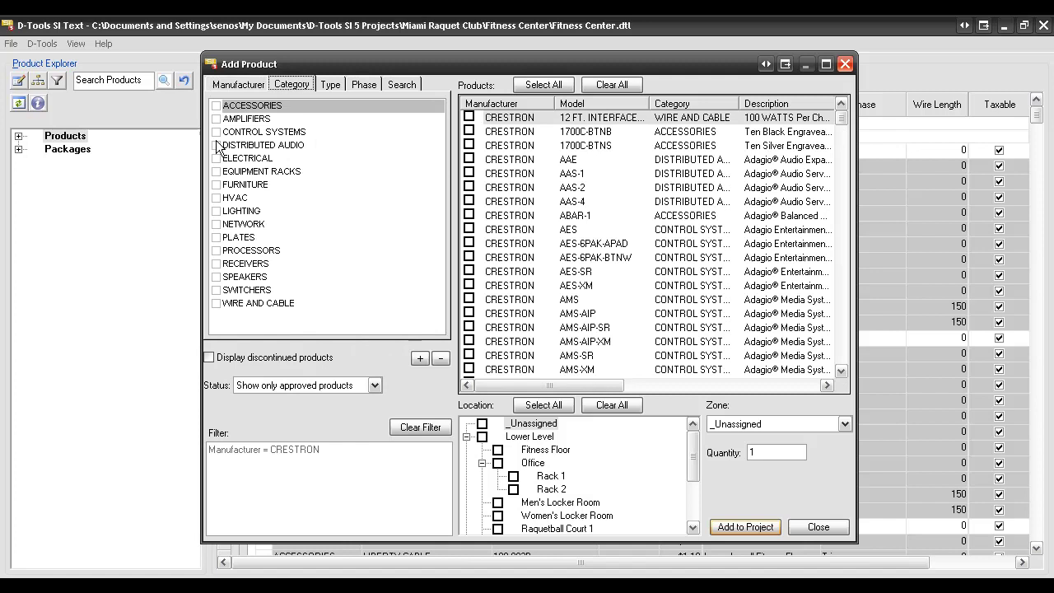
pyautogui.click(215, 145)
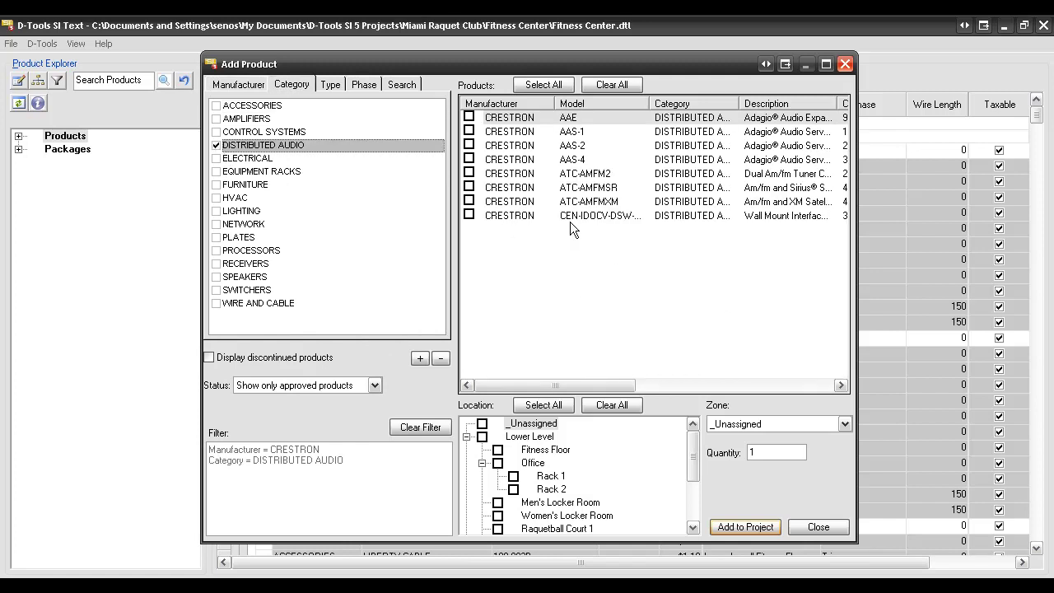
# Add one CEN-IDOCV-DSW-W-T without accessories to each of Raquetball Courts 1, 2 and 3 in the Audio System zone.
pyautogui.click(467, 215)
pyautogui.moveTo(694, 461); pyautogui.dragTo(694, 485)
pyautogui.click(497, 476)
pyautogui.click(497, 490)
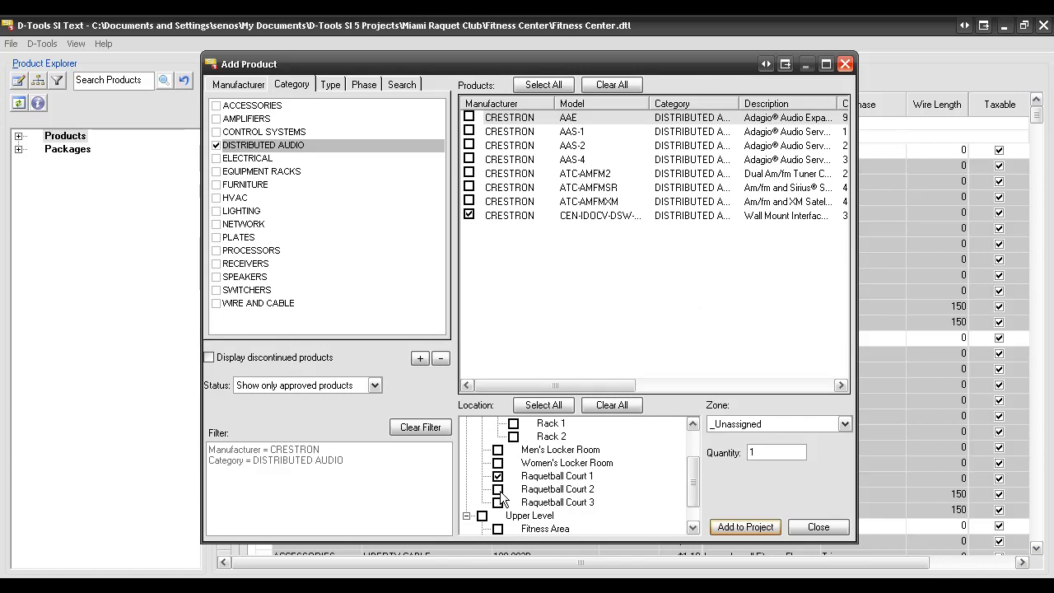
pyautogui.click(498, 502)
pyautogui.click(746, 423)
pyautogui.click(755, 449)
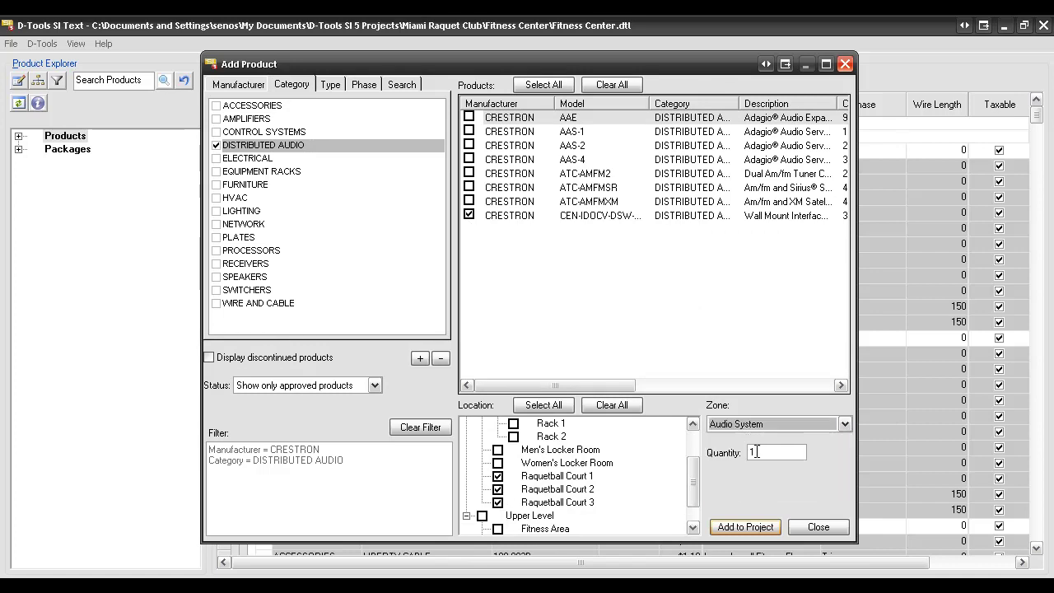
pyautogui.click(749, 526)
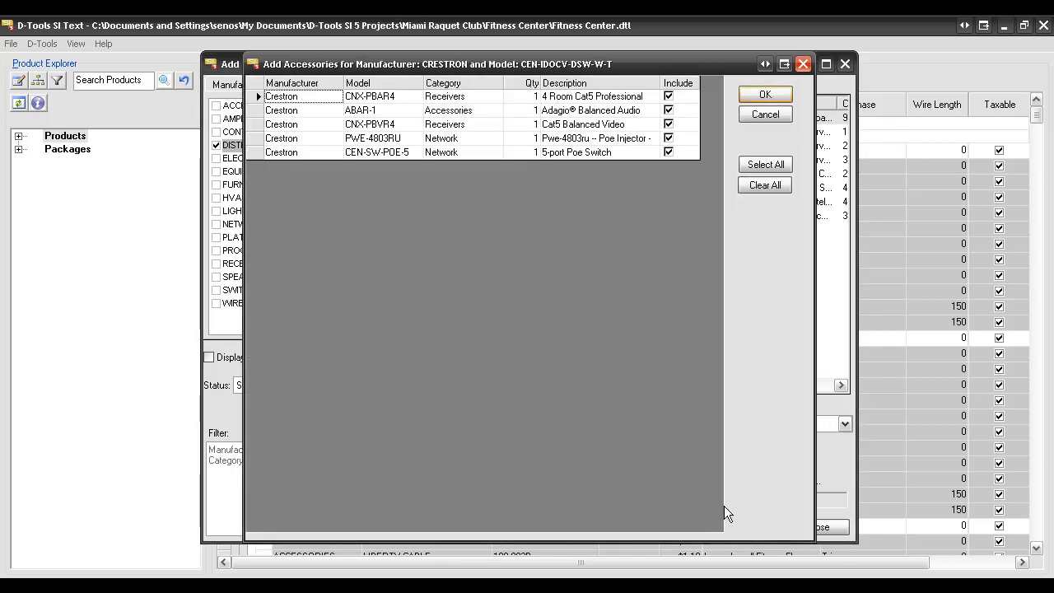
pyautogui.click(765, 116)
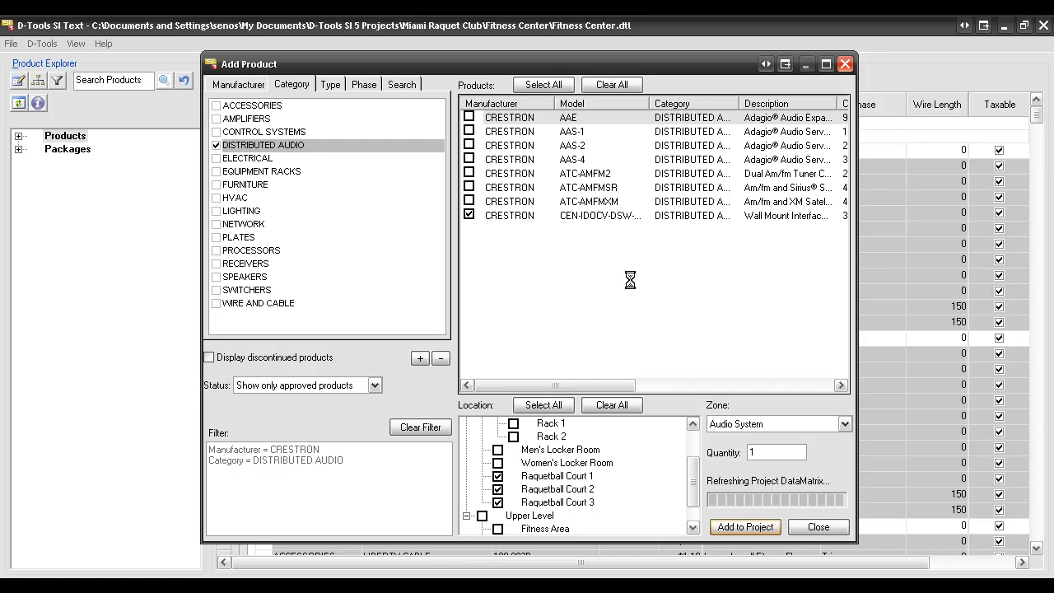
pyautogui.click(817, 528)
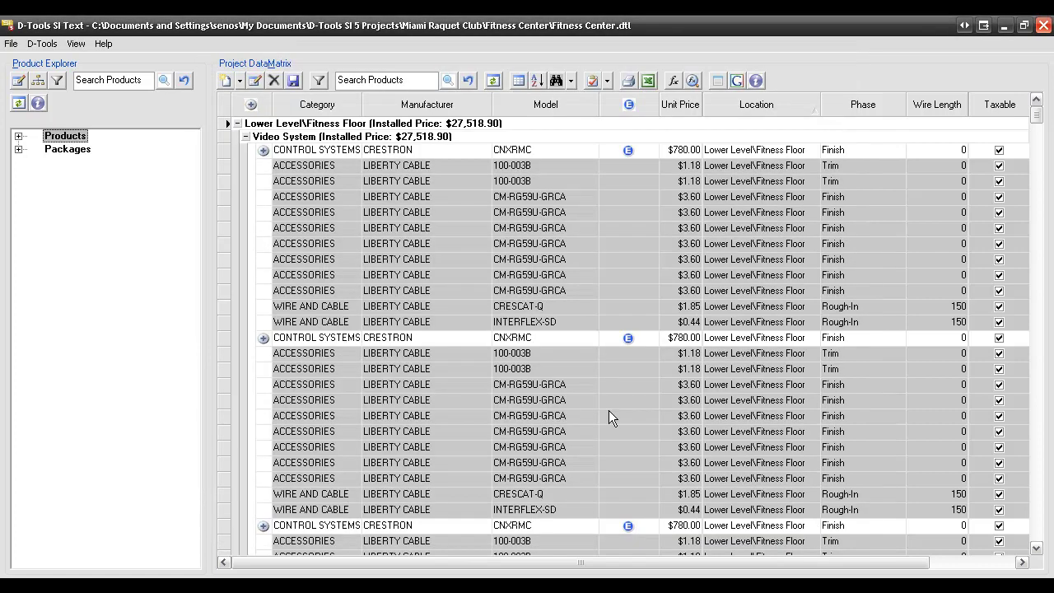
# Delete the first DENON PRO TU-1500RDP audio source from the Audio System in Lower Level\Office\Rack 1.
pyautogui.click(246, 136)
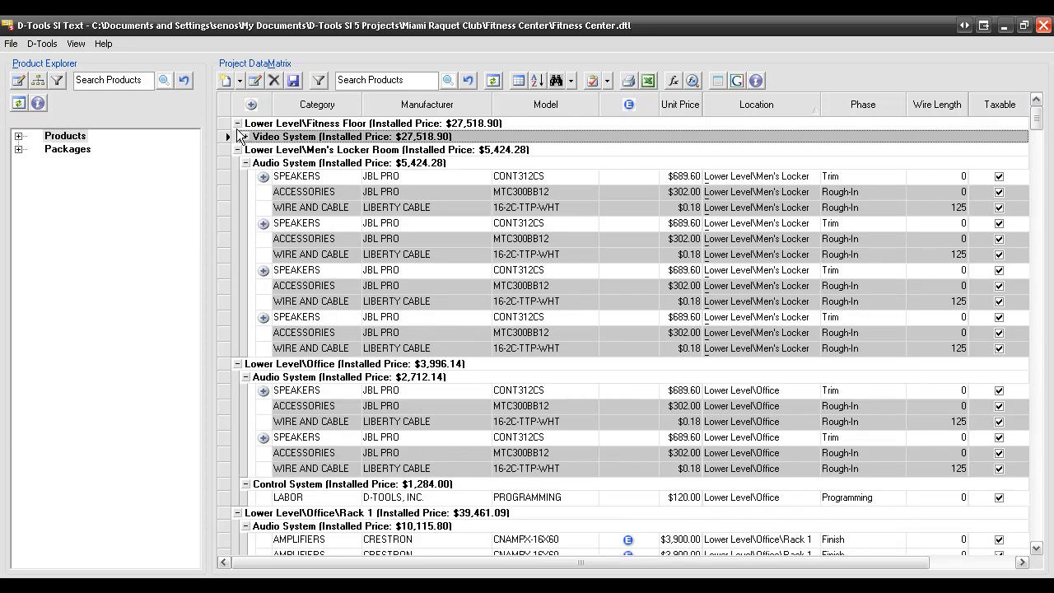
pyautogui.click(238, 150)
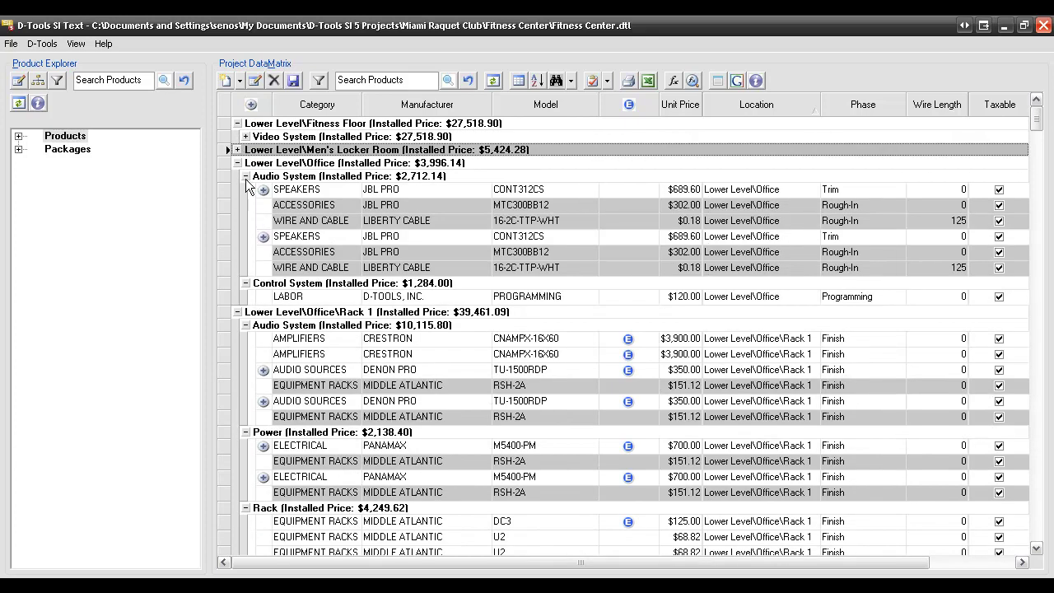
pyautogui.click(245, 176)
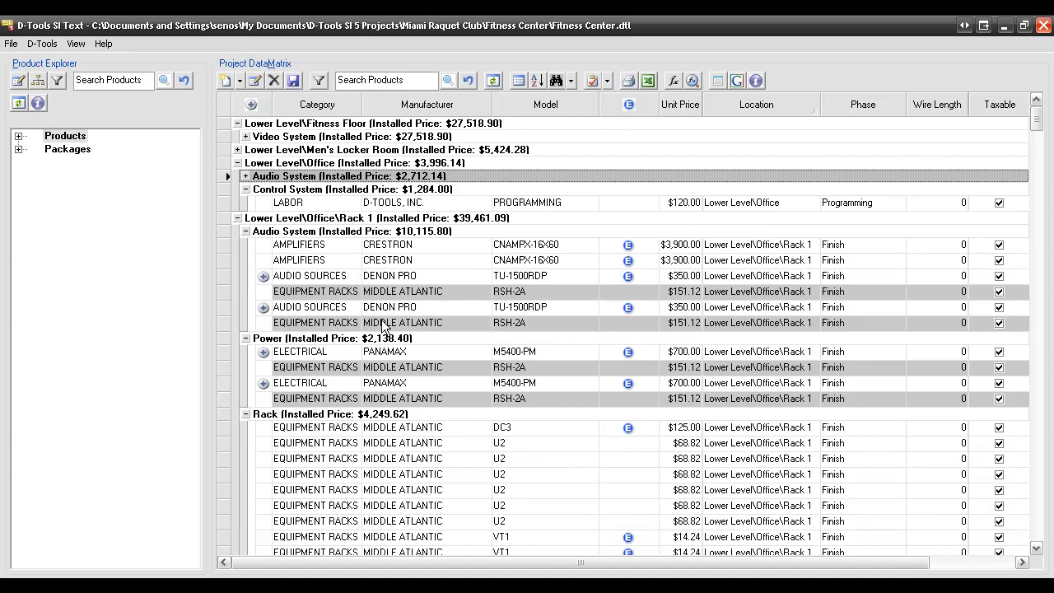
pyautogui.click(285, 277)
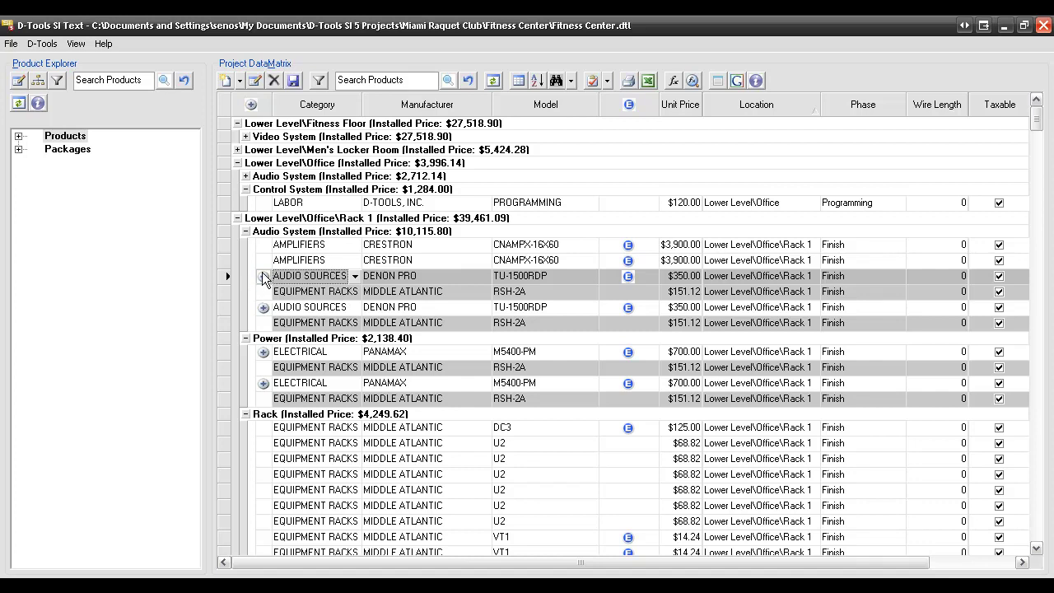
pyautogui.click(273, 80)
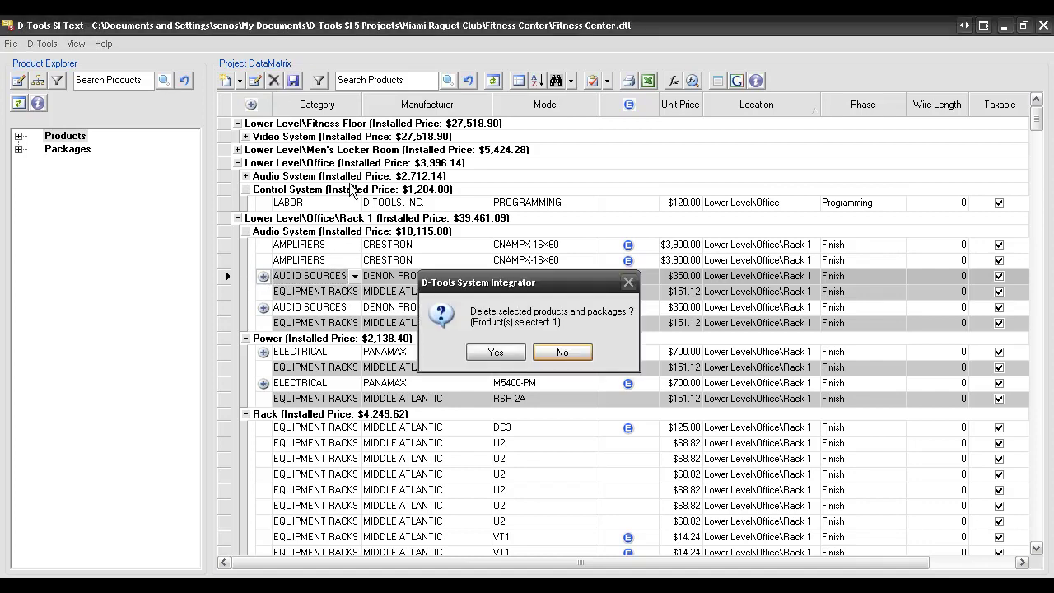
pyautogui.click(490, 354)
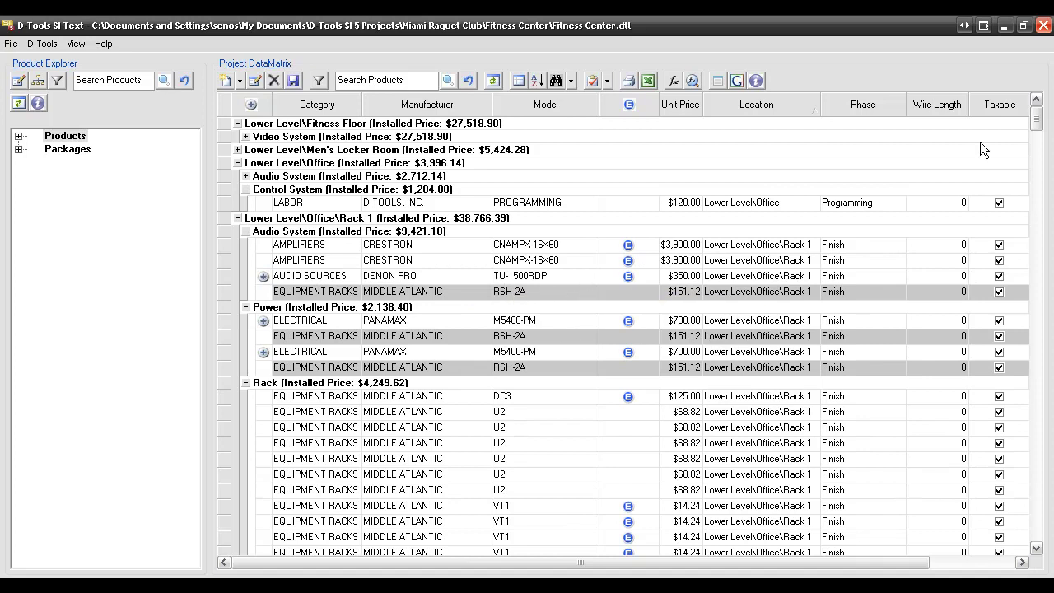
# Close the project with its changes saved, and add Revision History.doc to it, accepting the copy into the project folder.
pyautogui.click(1044, 25)
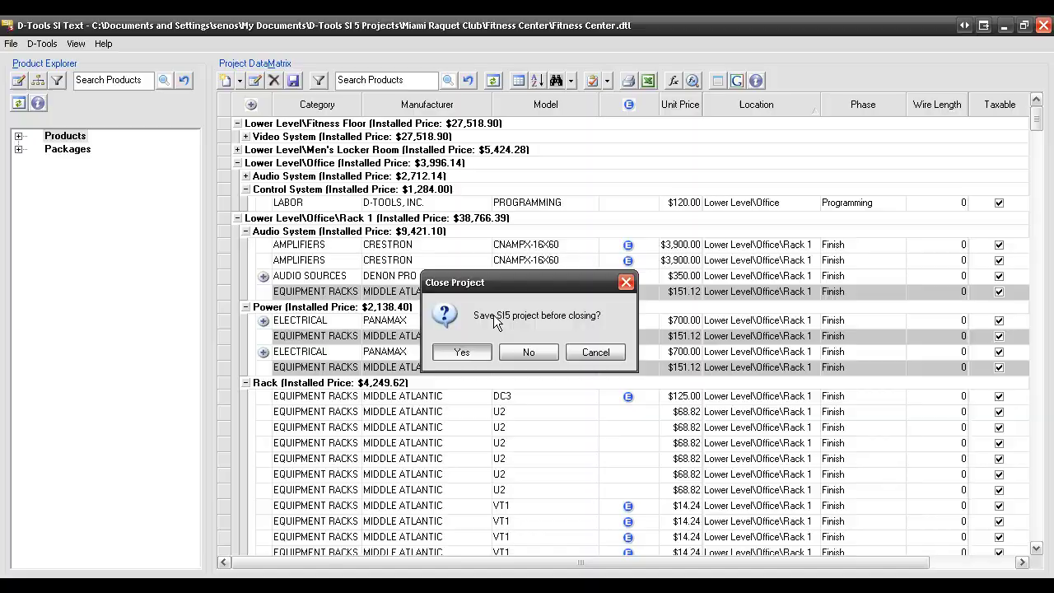
pyautogui.press('Return')
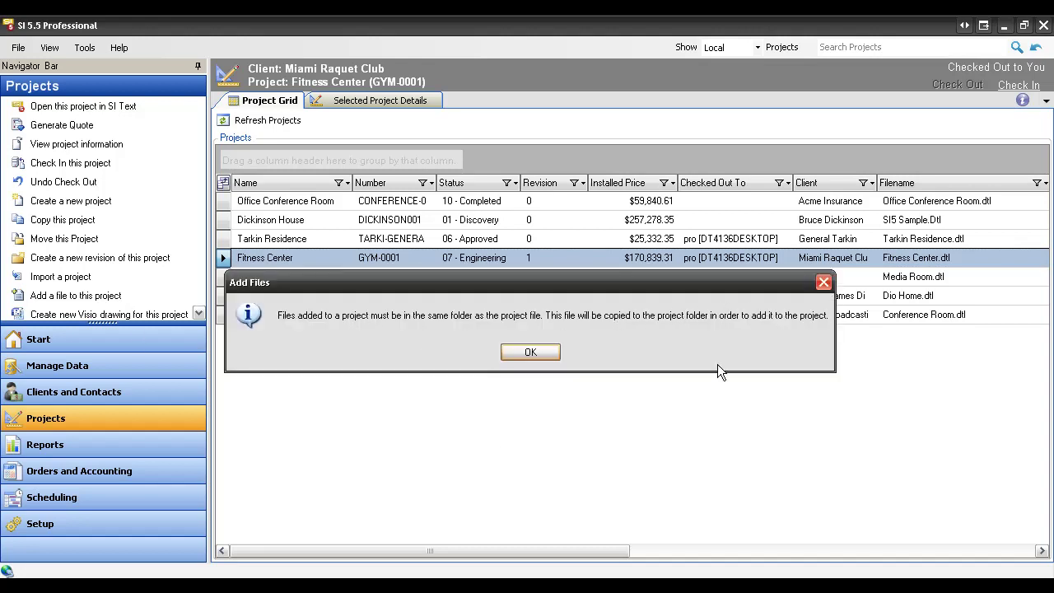
pyautogui.click(531, 353)
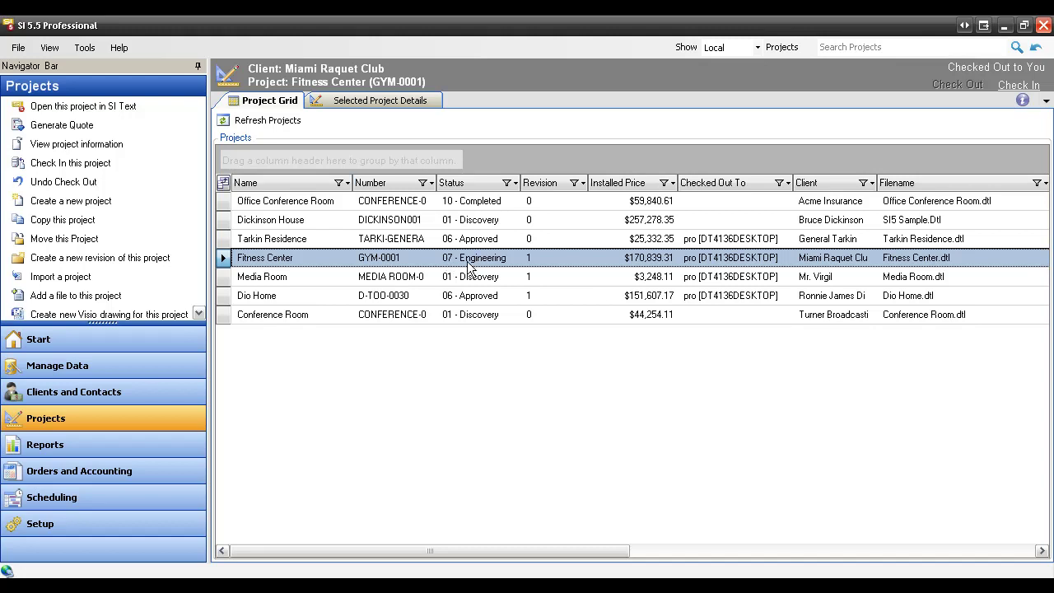
# Open Revision History.doc from the Fitness Center project files in Microsoft Word and place the cursor in the first empty No. cell.
pyautogui.click(363, 103)
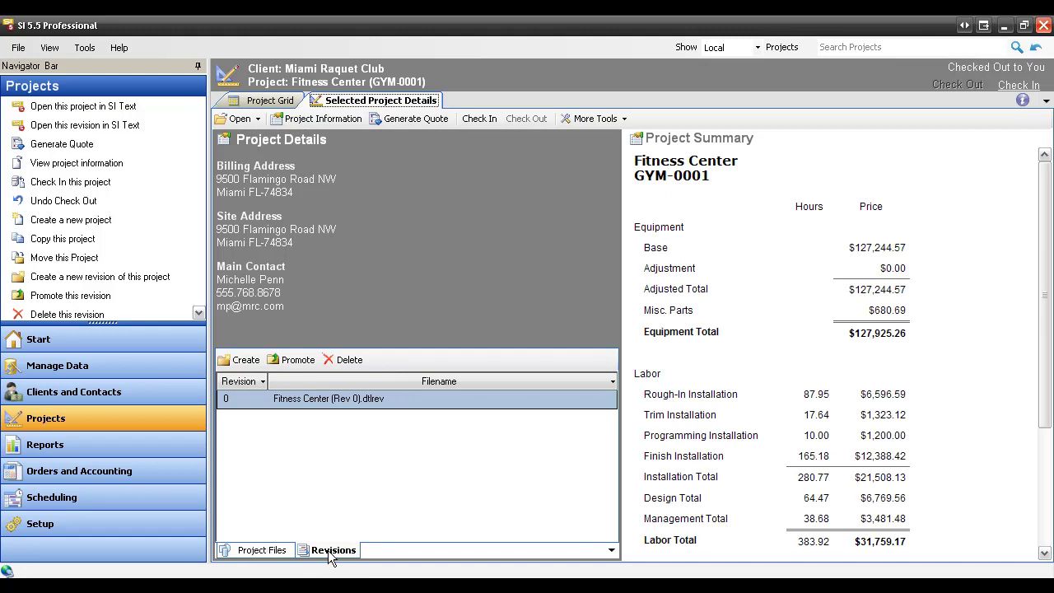
pyautogui.click(275, 555)
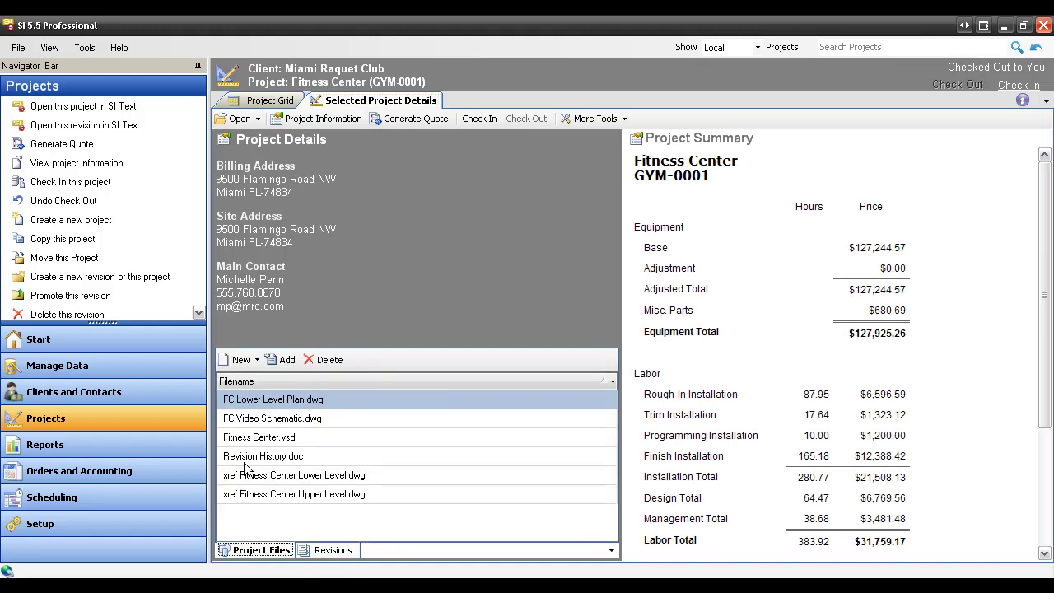
pyautogui.click(295, 457)
pyautogui.doubleClick(283, 458)
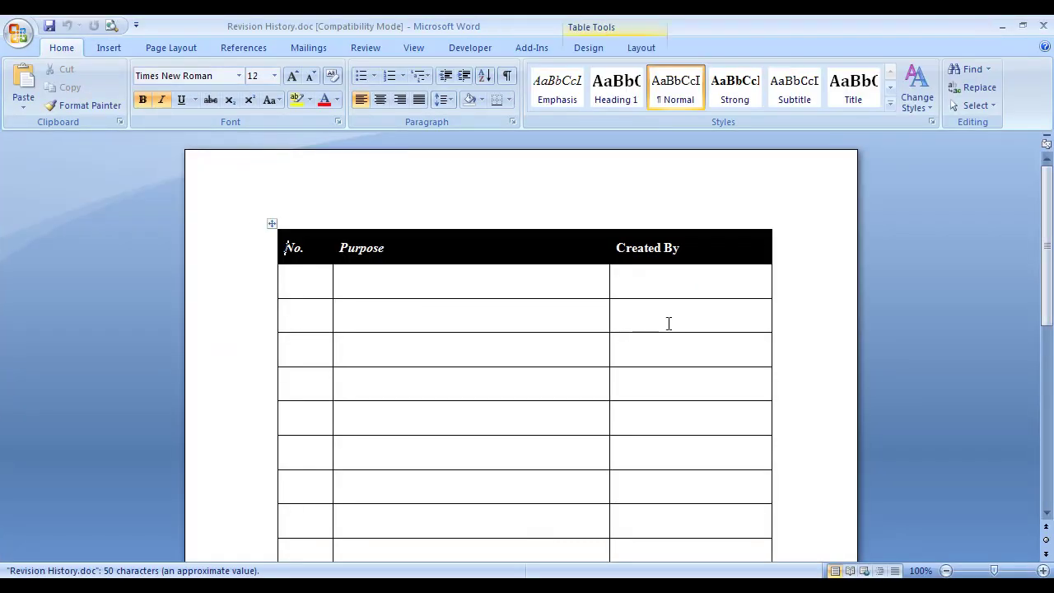
pyautogui.click(314, 287)
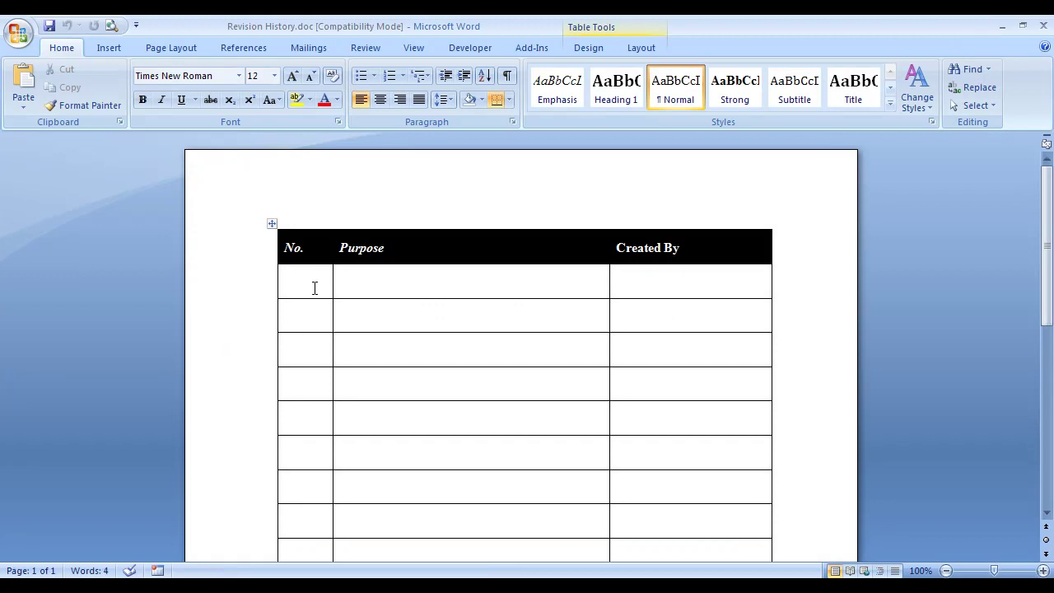
# Fill the first revision row with No. 0, the purpose "Initial proposal" and SE as the creator.
pyautogui.write('0')
pyautogui.press('Tab')
pyautogui.write('Initiaql p')
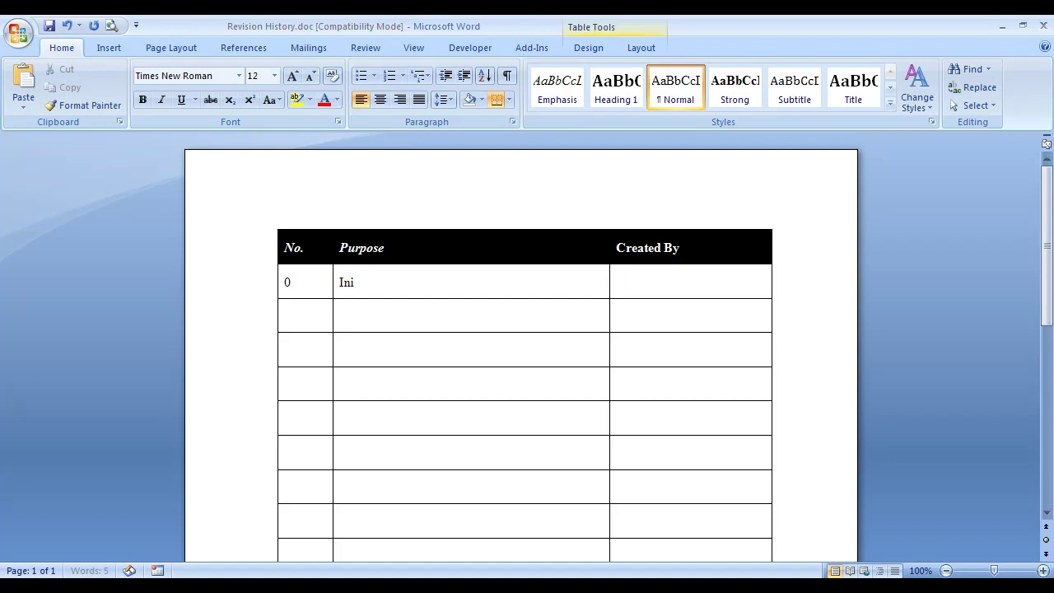
pyautogui.press('BackSpace')
pyautogui.press('BackSpace')
pyautogui.press('BackSpace')
pyautogui.press('BackSpace')
pyautogui.write('l proposal')
pyautogui.press('Tab')
pyautogui.write('SE')
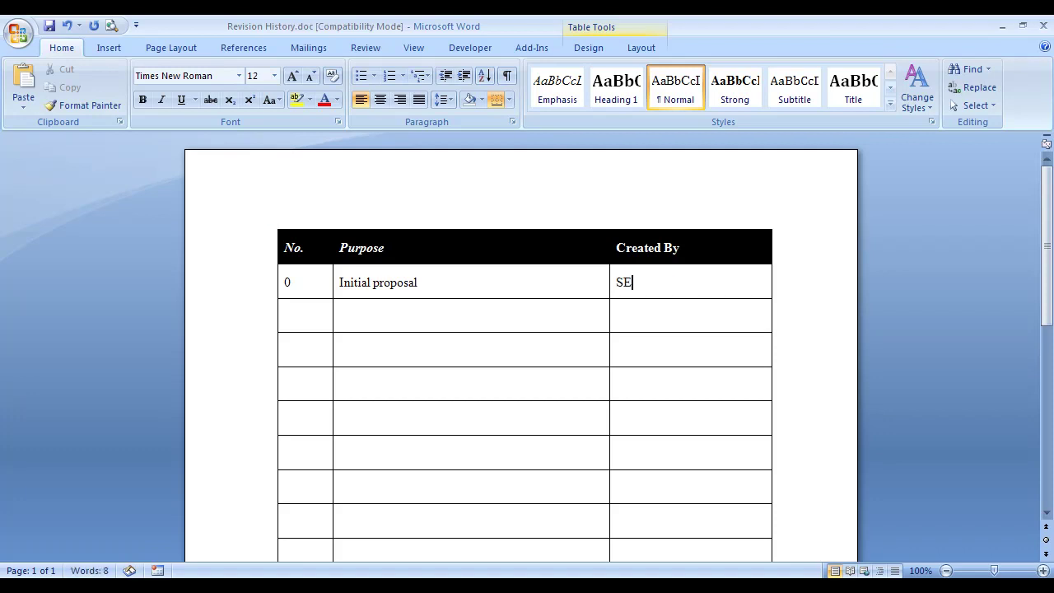
# Start the second revision row with No. 1 and the purpose "Added", and save and close Revision History.doc.
pyautogui.press('Tab')
pyautogui.write('1')
pyautogui.press('Tab')
pyautogui.write('Added')
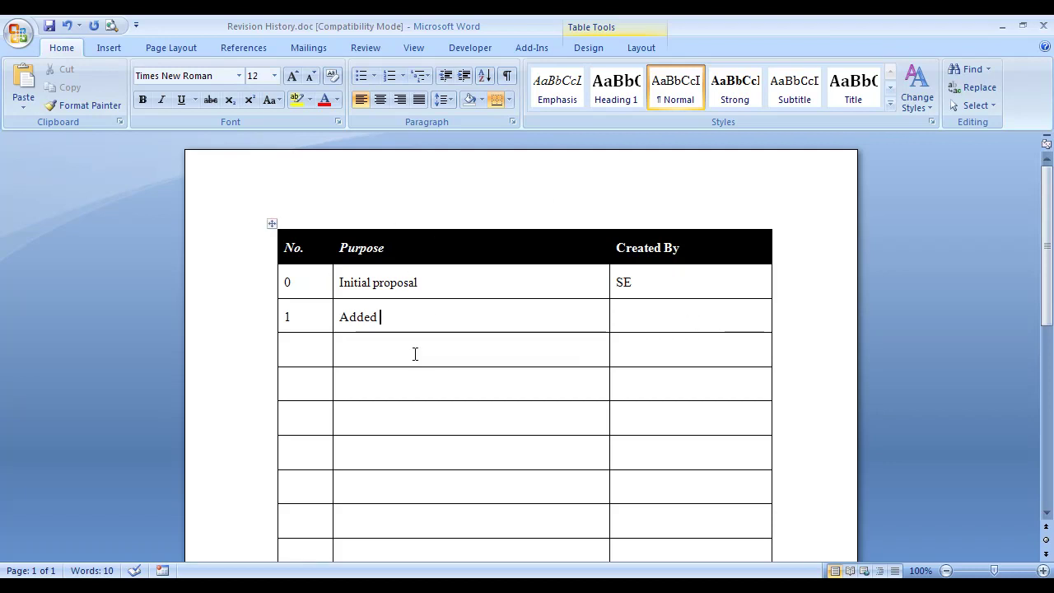
pyautogui.click(51, 26)
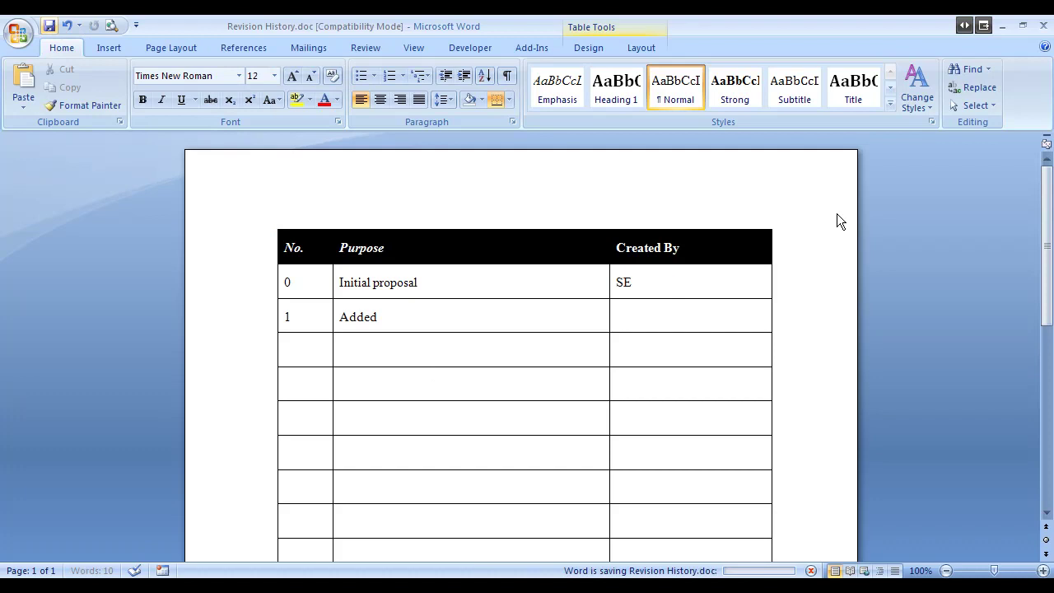
pyautogui.click(1045, 31)
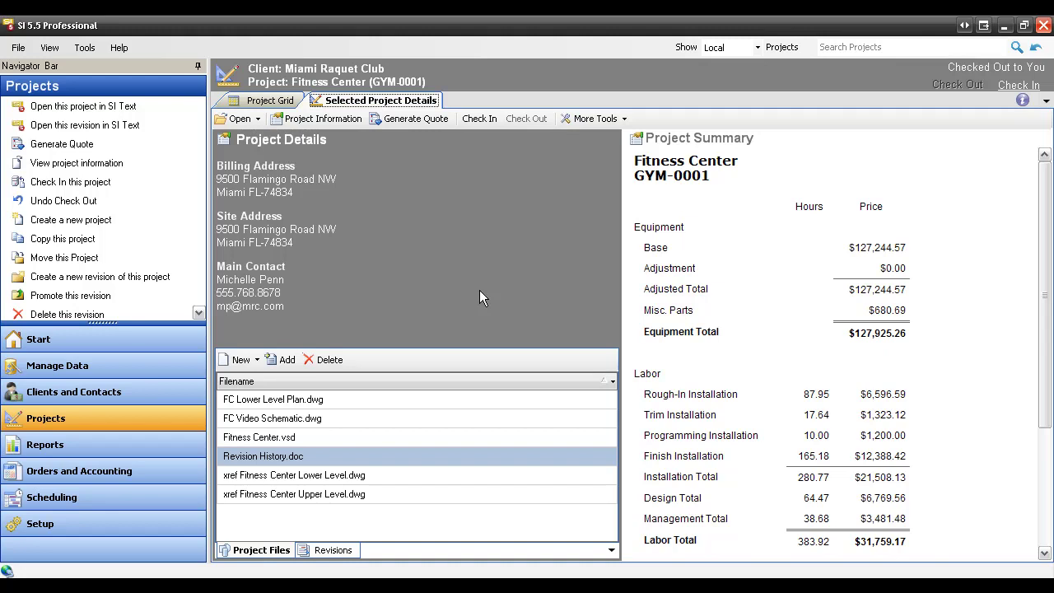
# In SI 5.5 Professional, check the Fitness Center project in the project grid and display the revisions list in its details.
pyautogui.click(272, 103)
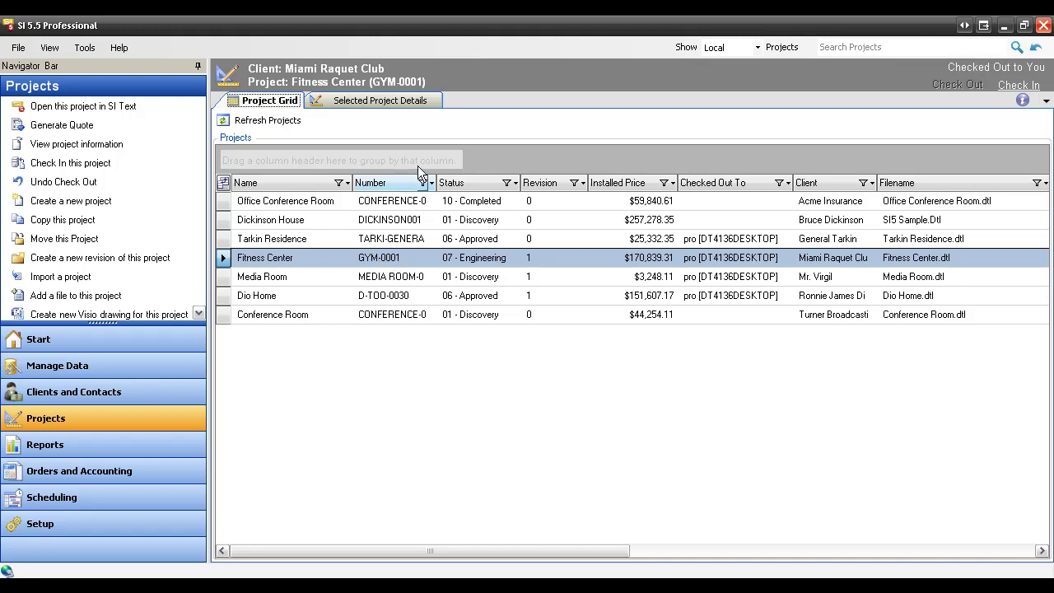
pyautogui.click(367, 101)
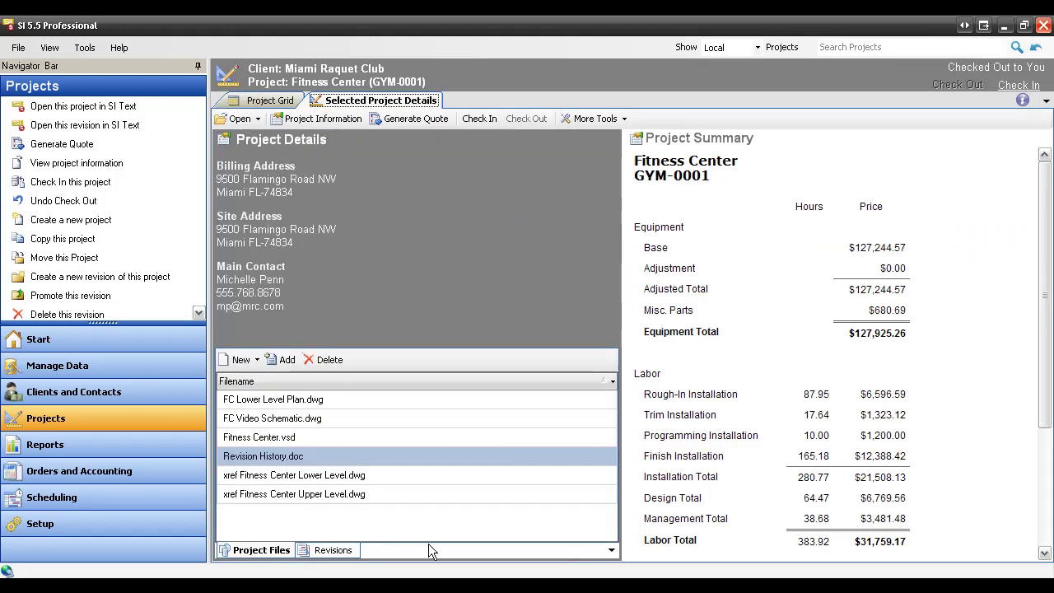
pyautogui.click(333, 550)
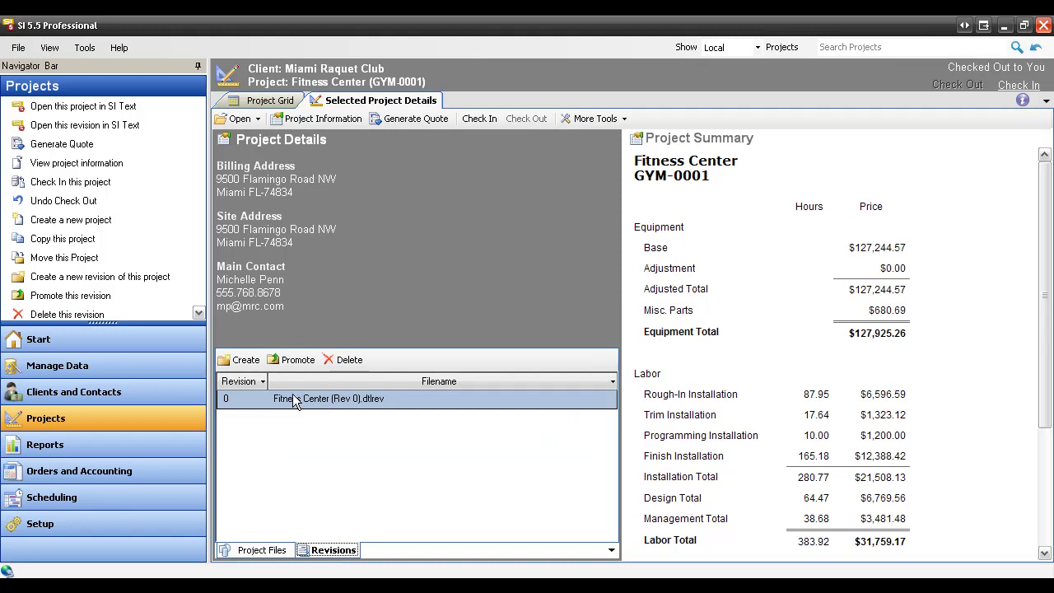